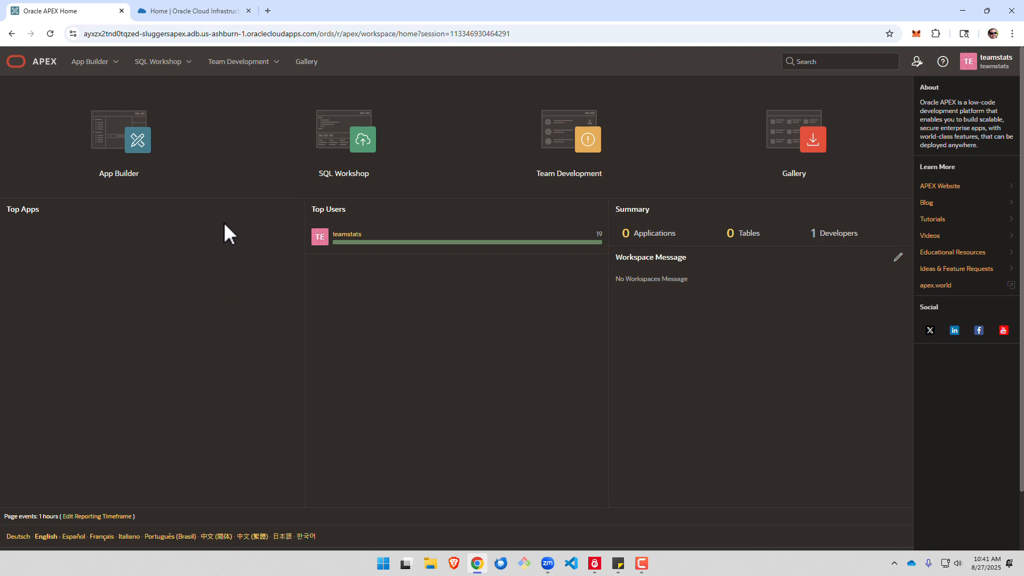
# Go to SQL Workshop's SQL Commands editor.
pyautogui.click(318, 160)
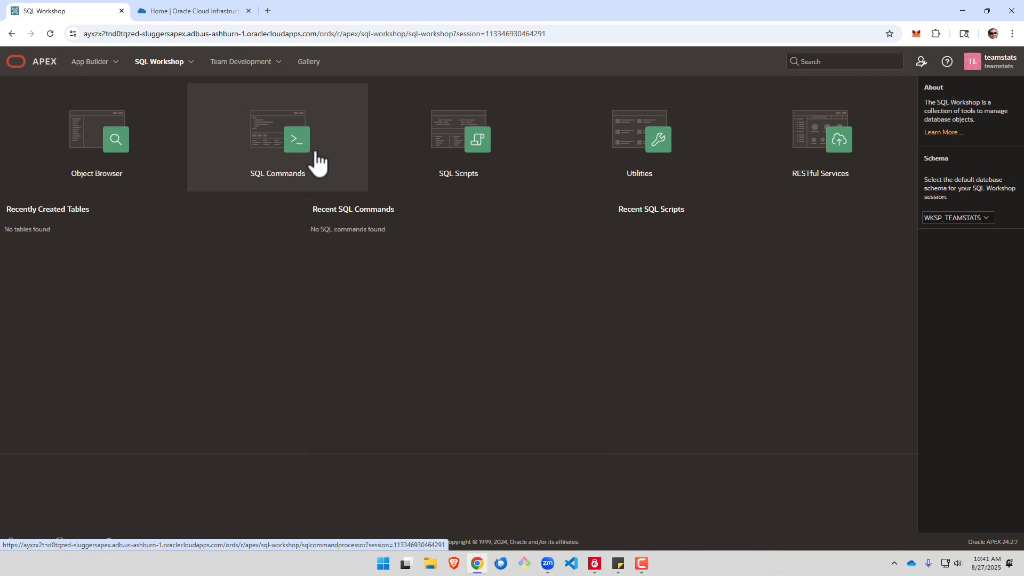
pyautogui.click(318, 161)
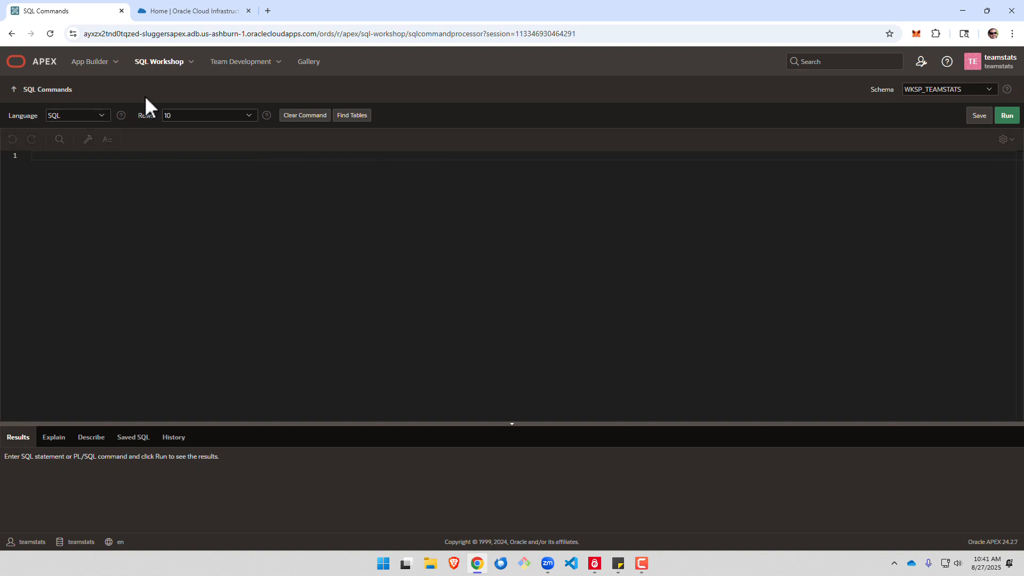
# Reach the Generative AI Services page via App Builder > Workspace Utilities > All Workspace Utilities.
pyautogui.click(115, 61)
pyautogui.click(121, 143)
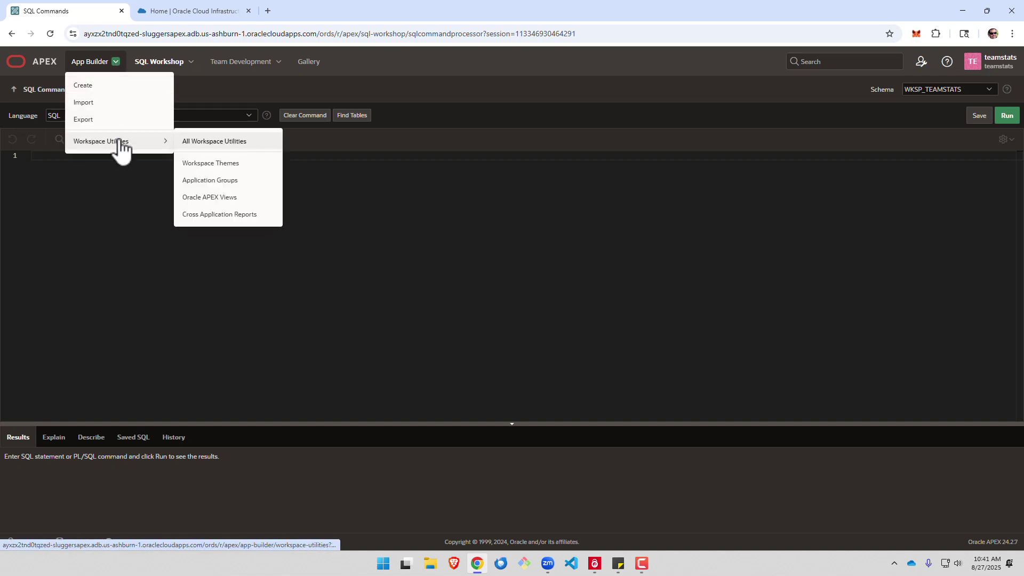
pyautogui.click(264, 143)
pyautogui.click(525, 144)
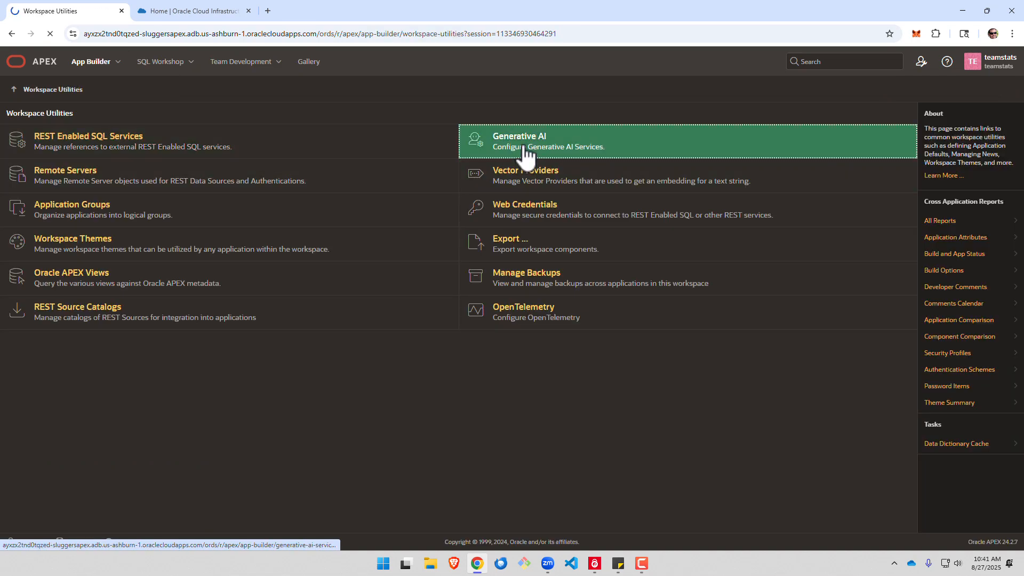
# Create a service with provider OCI Generative AI Service, name 'AI for APEX', region US East (Ashburn).
pyautogui.click(890, 140)
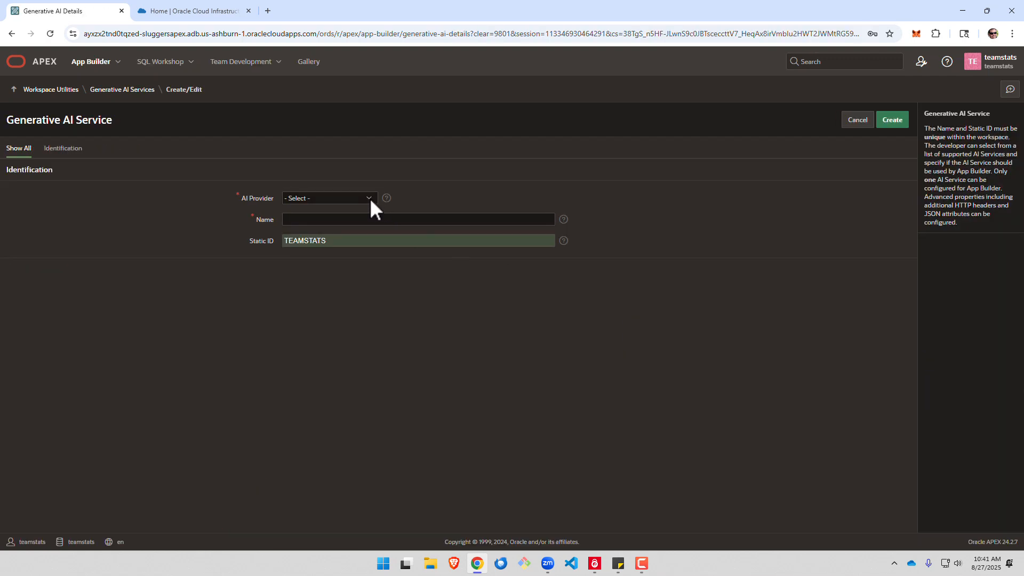
pyautogui.click(370, 197)
pyautogui.click(361, 226)
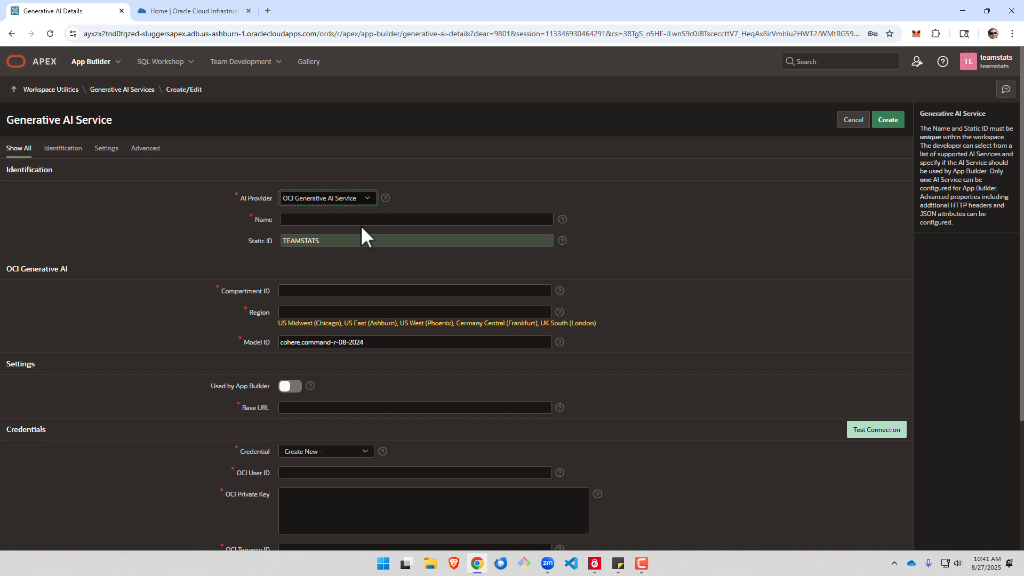
pyautogui.click(340, 219)
pyautogui.write('AI for APEX')
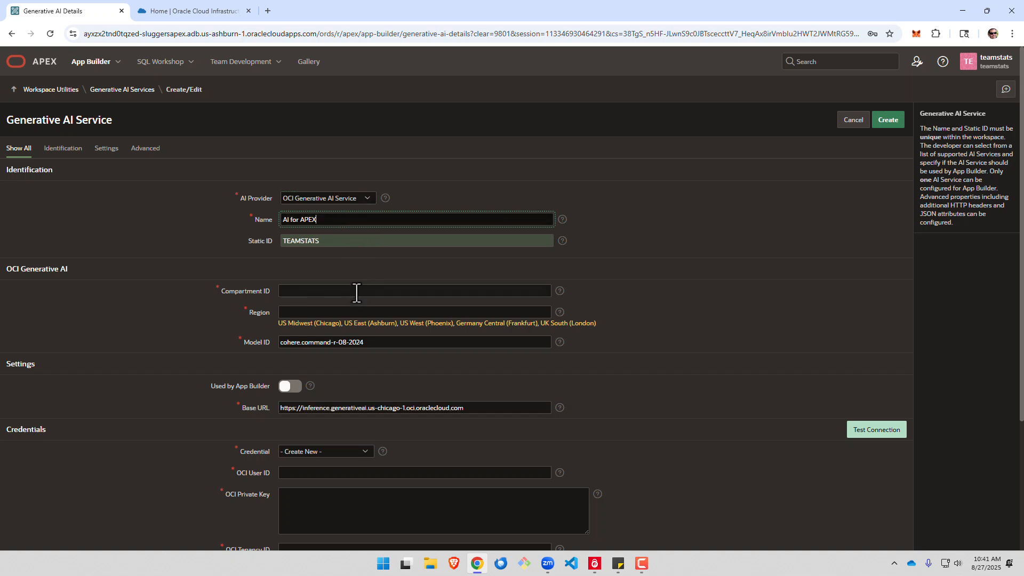
pyautogui.click(369, 322)
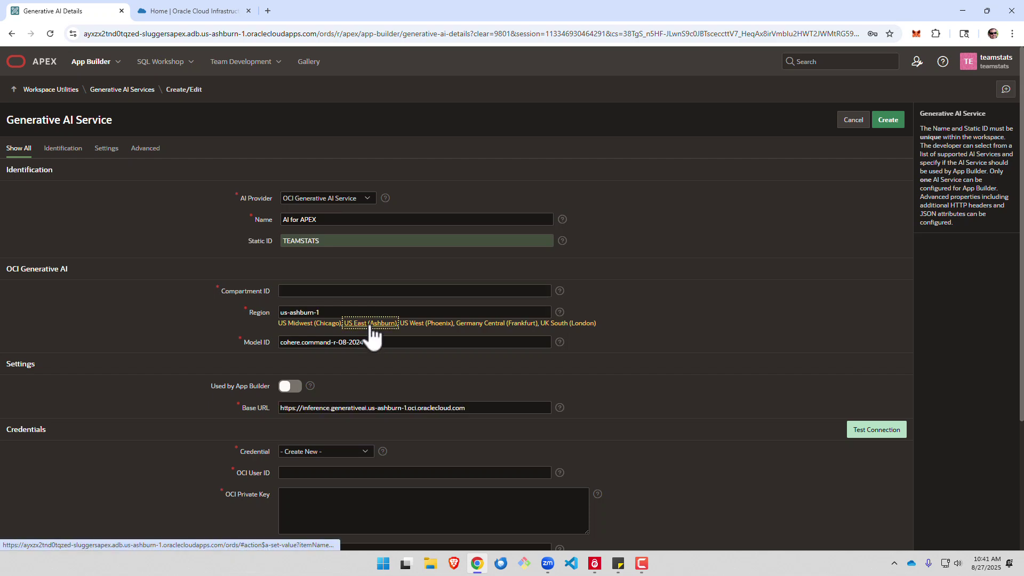
# In the OCI console's Compartments list, reveal and copy the personal compartment's OCID.
pyautogui.click(179, 10)
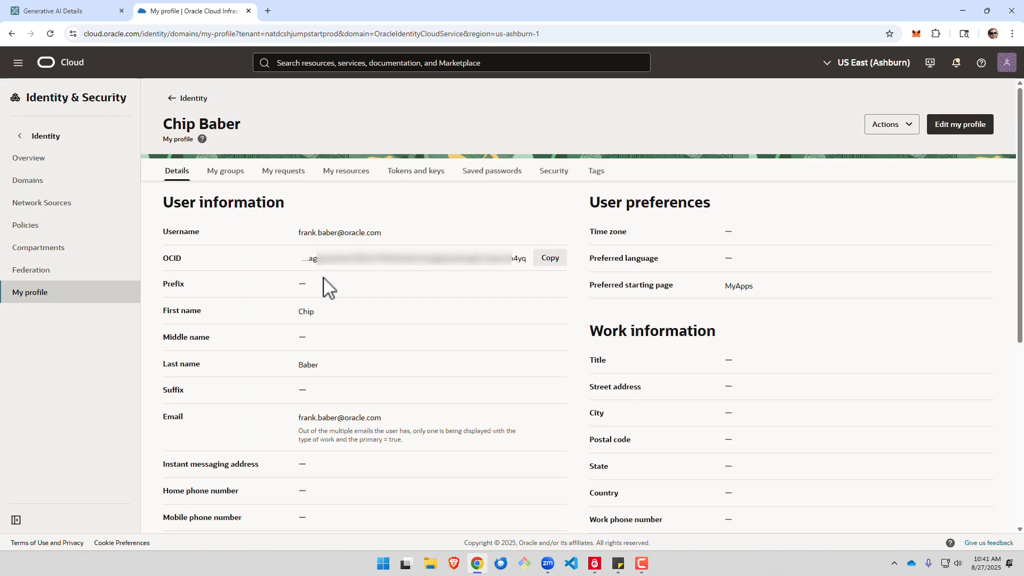
pyautogui.click(33, 249)
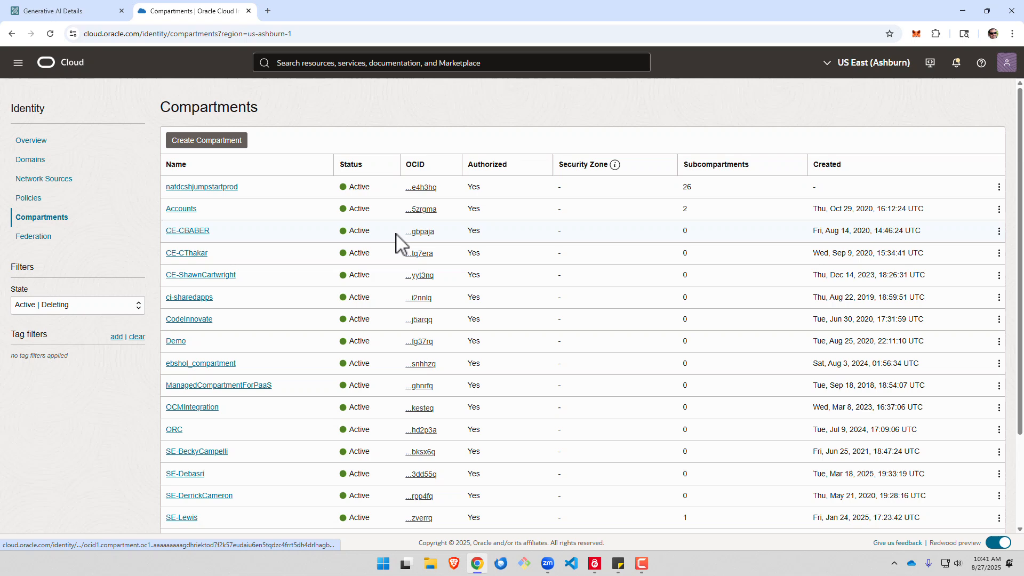
pyautogui.click(421, 231)
pyautogui.click(418, 216)
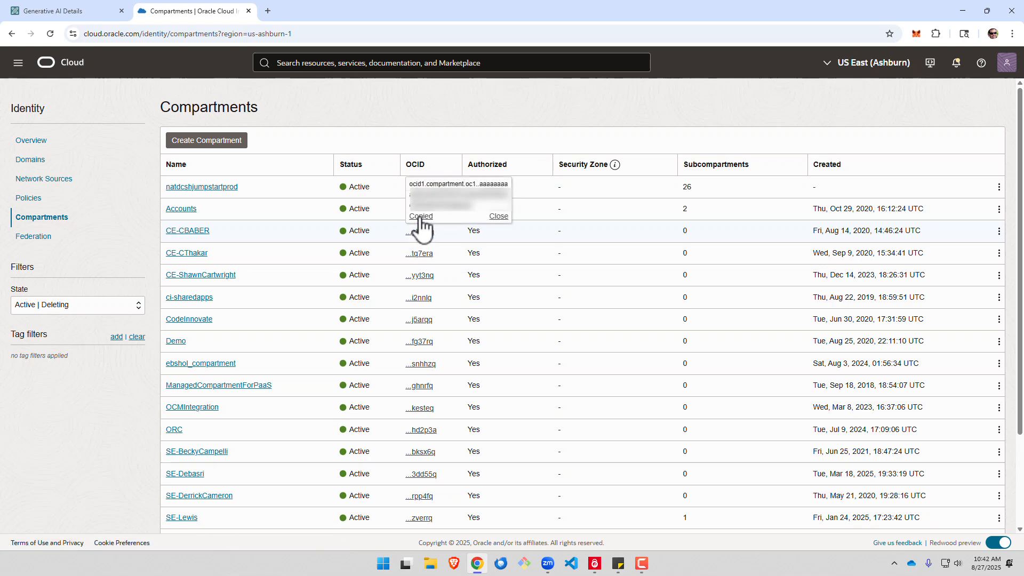
# Paste the compartment OCID into Compartment ID and delete the default cohere.command-r-08-2024 Model ID.
pyautogui.click(53, 10)
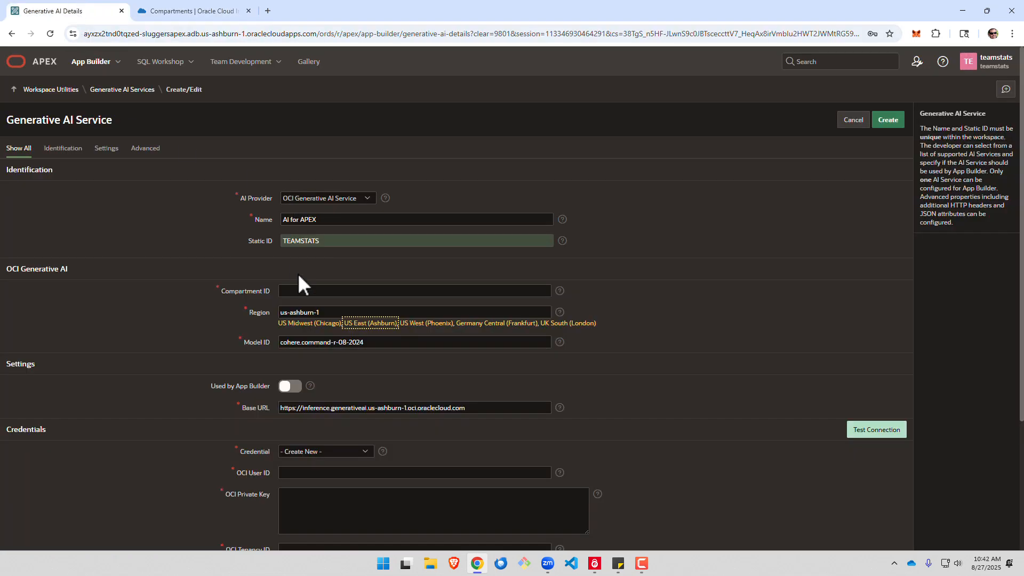
pyautogui.click(301, 290)
pyautogui.hotkey('ctrl', 'v')
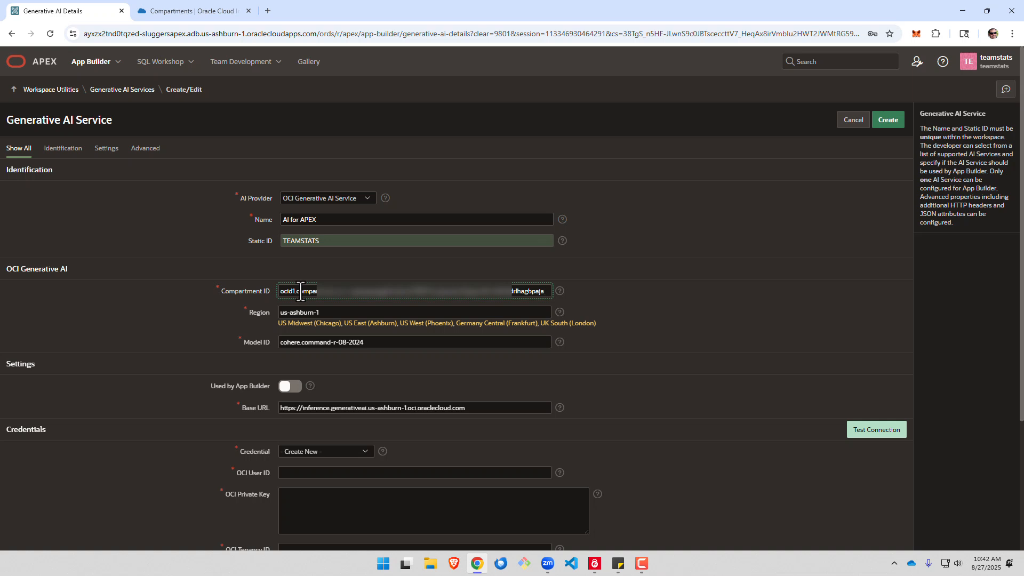
pyautogui.moveTo(369, 342); pyautogui.dragTo(274, 342)
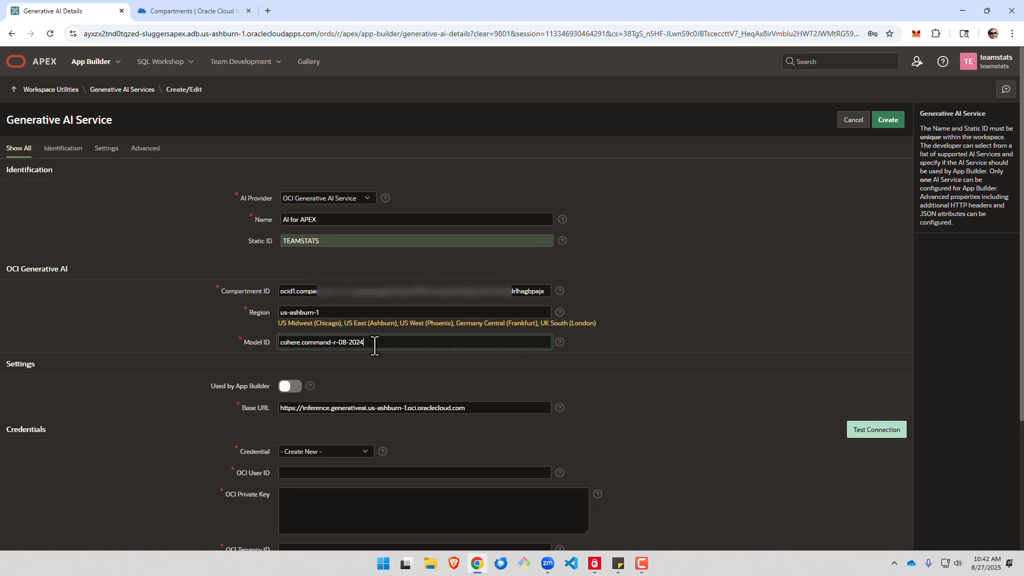
pyautogui.press('Delete')
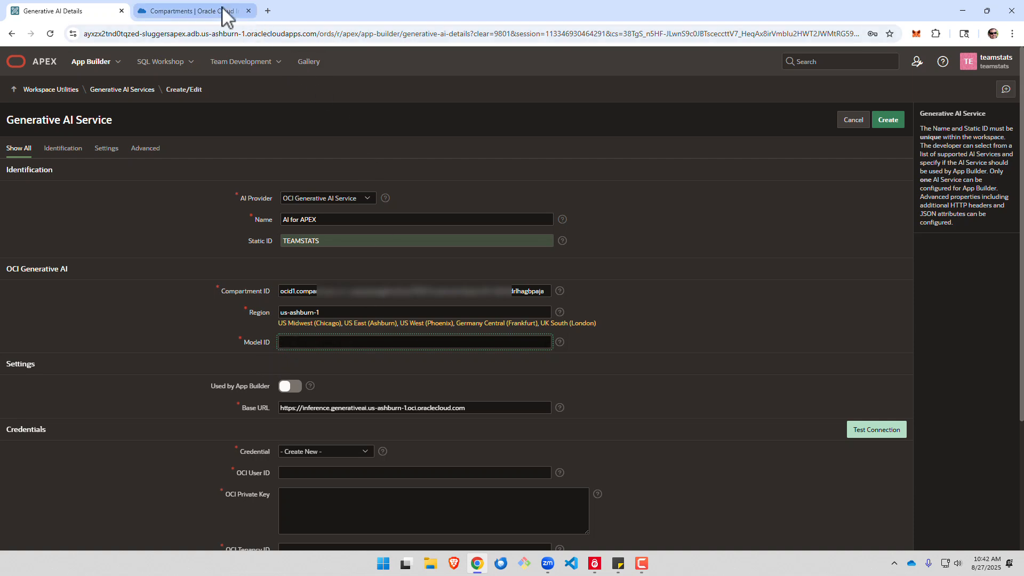
# In OCI's Analytics & AI > Generative AI chat playground model list, select the xai.grok-3 model name.
pyautogui.click(192, 10)
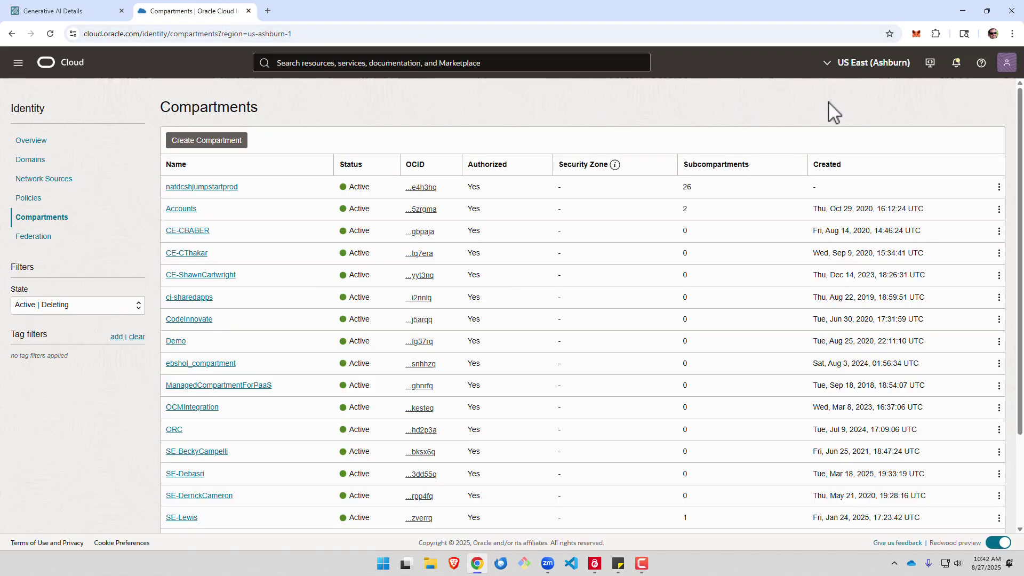
pyautogui.click(18, 62)
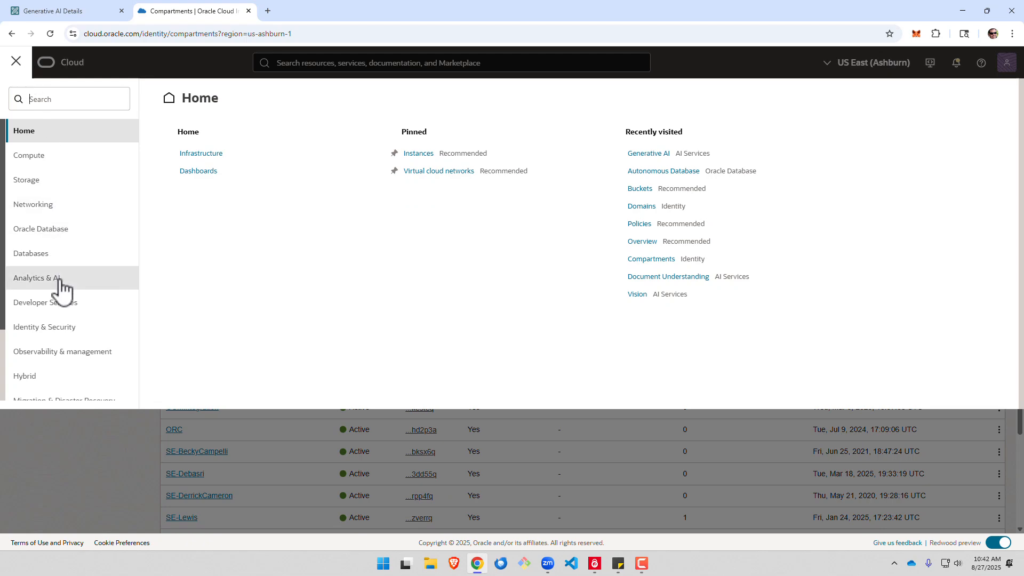
pyautogui.click(37, 278)
pyautogui.click(663, 156)
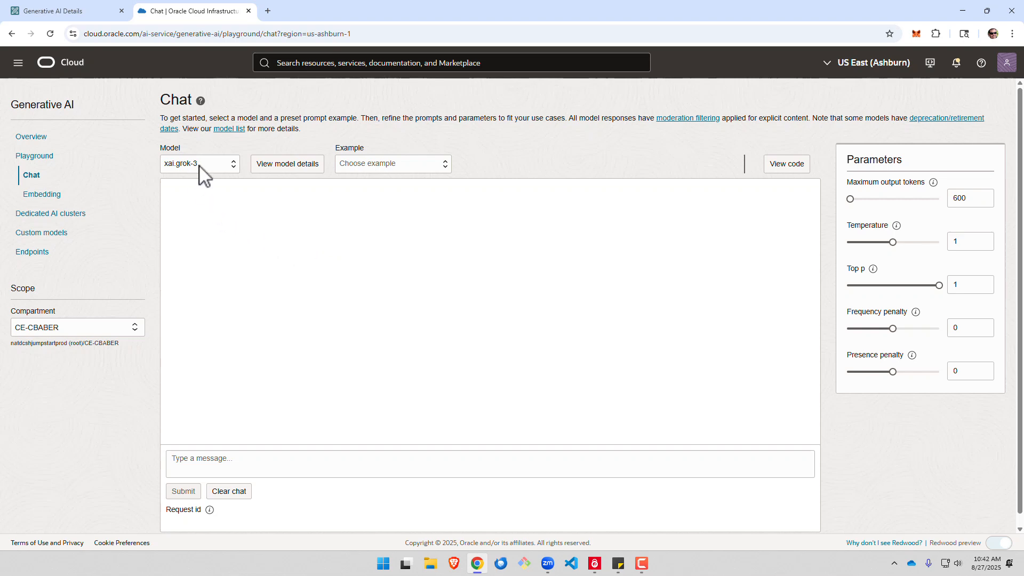
pyautogui.click(276, 163)
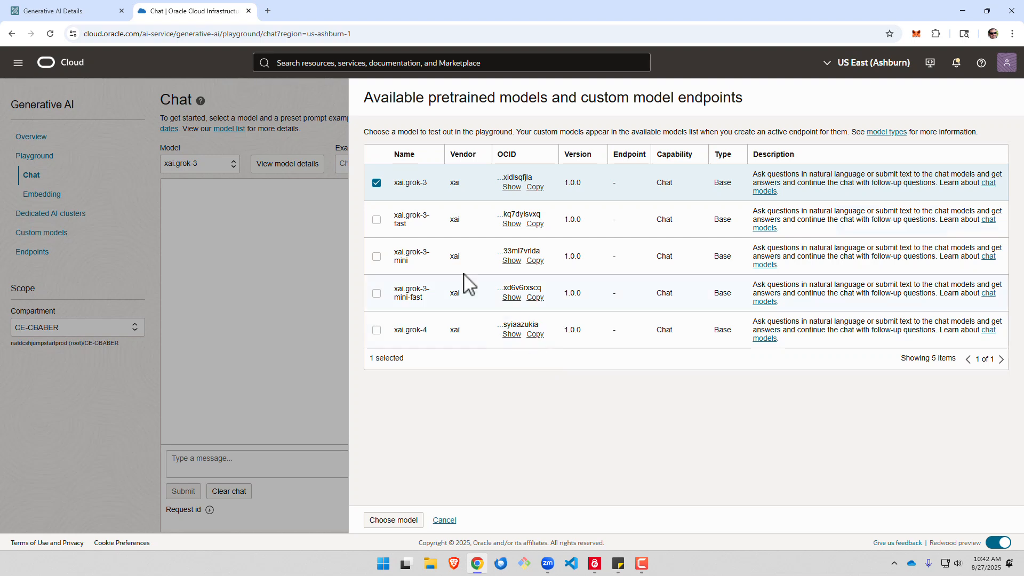
pyautogui.moveTo(427, 183); pyautogui.dragTo(394, 183)
# With Model ID xai.grok-3, switch on Used by App Builder and move to the OCI User ID credential field.
pyautogui.click(73, 13)
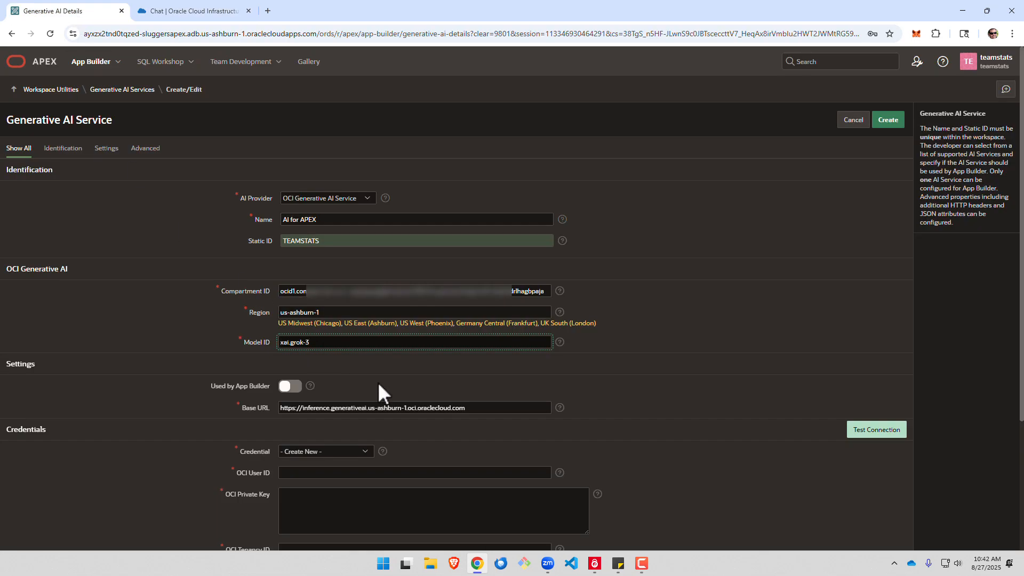
pyautogui.scroll(-2, 377, 381)
pyautogui.click(286, 276)
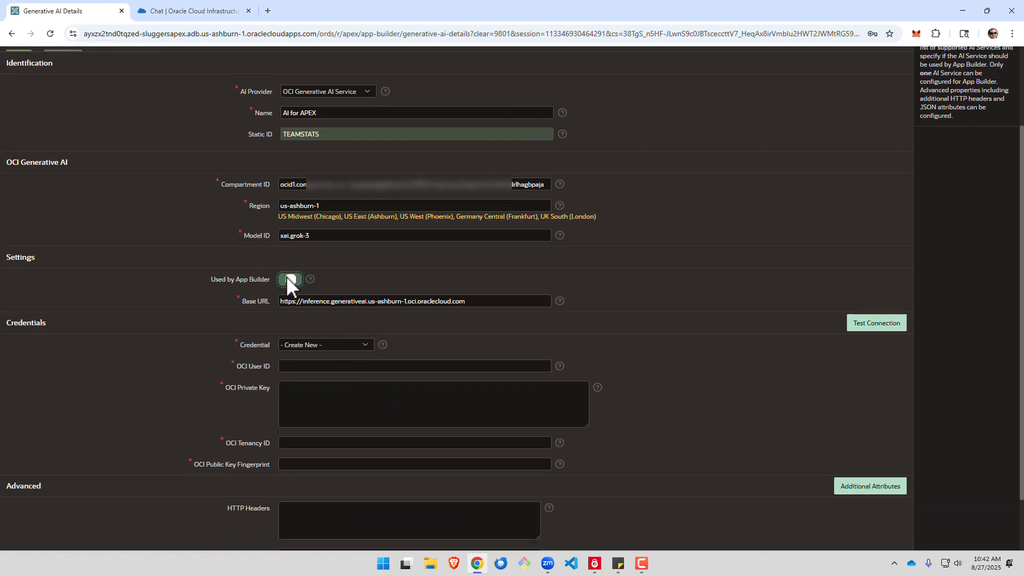
pyautogui.scroll(-1, 451, 325)
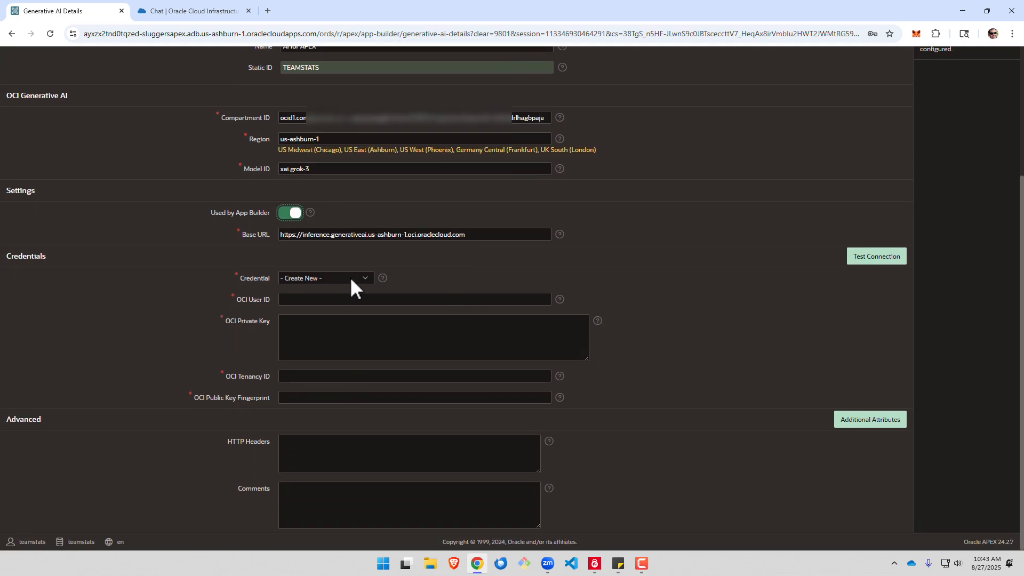
pyautogui.click(349, 277)
pyautogui.click(347, 299)
pyautogui.click(192, 10)
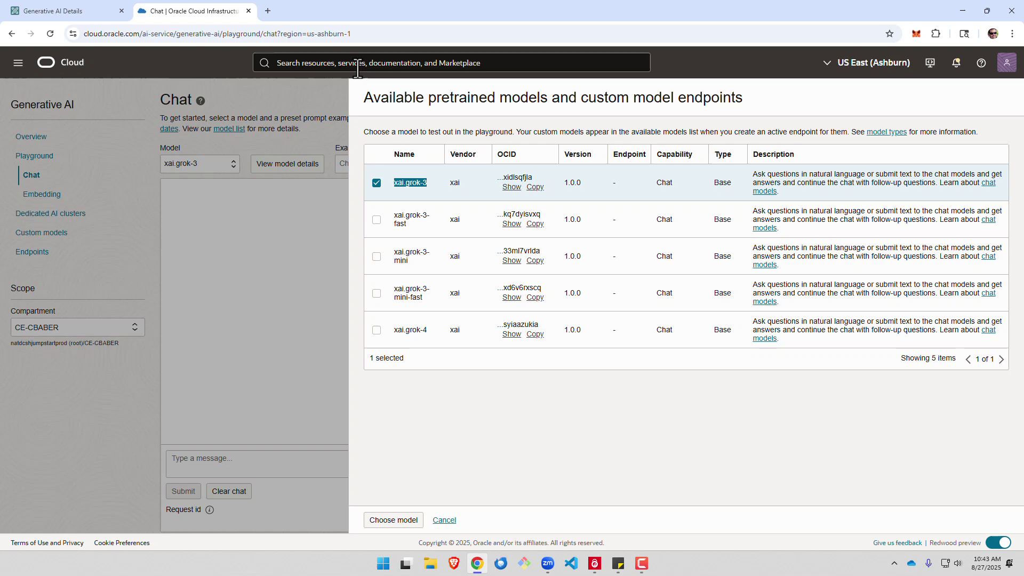
# Copy the user OCID from OCI's My profile page and paste it into OCI User ID.
pyautogui.click(1007, 62)
pyautogui.click(910, 108)
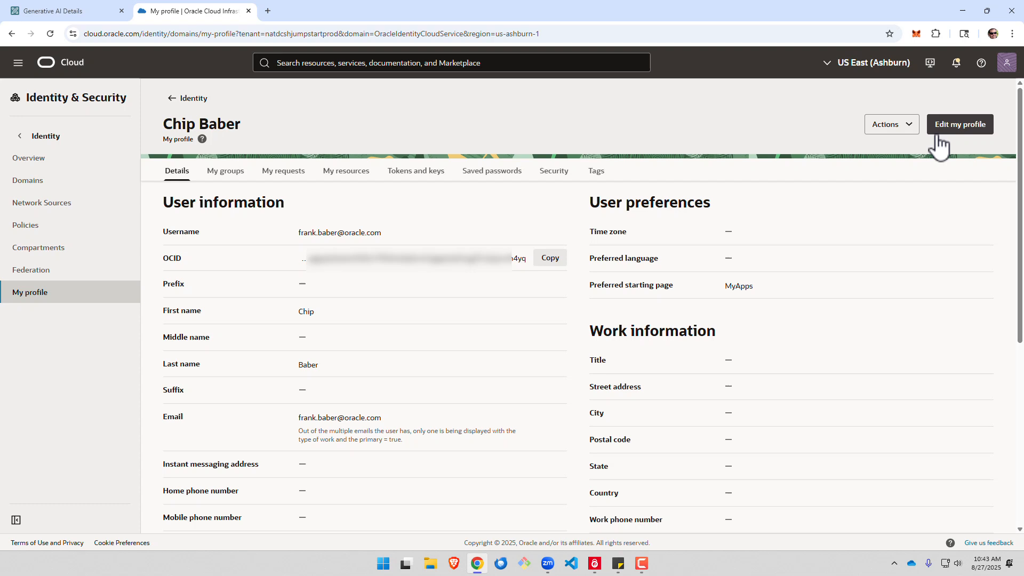
pyautogui.click(550, 259)
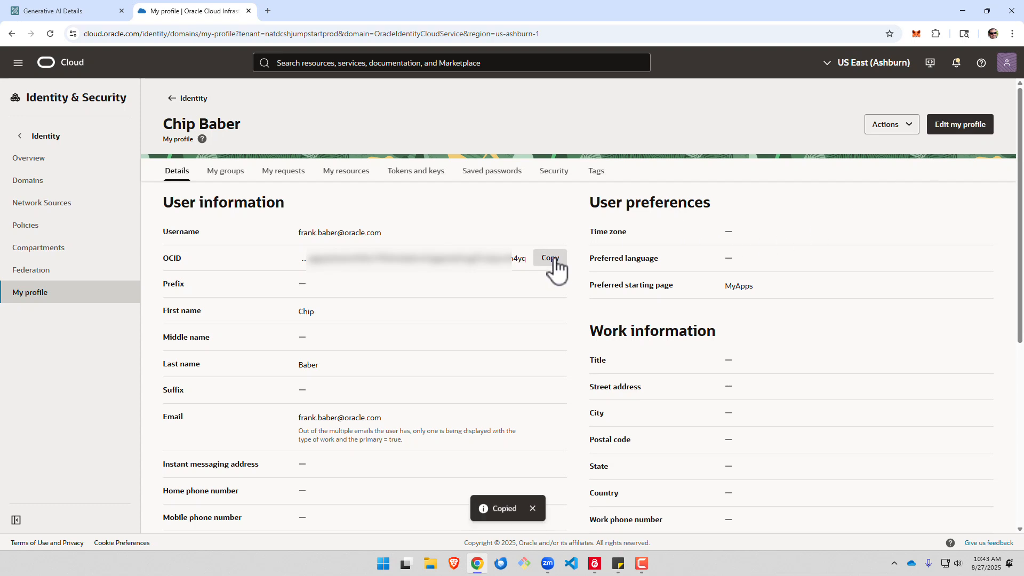
pyautogui.click(52, 11)
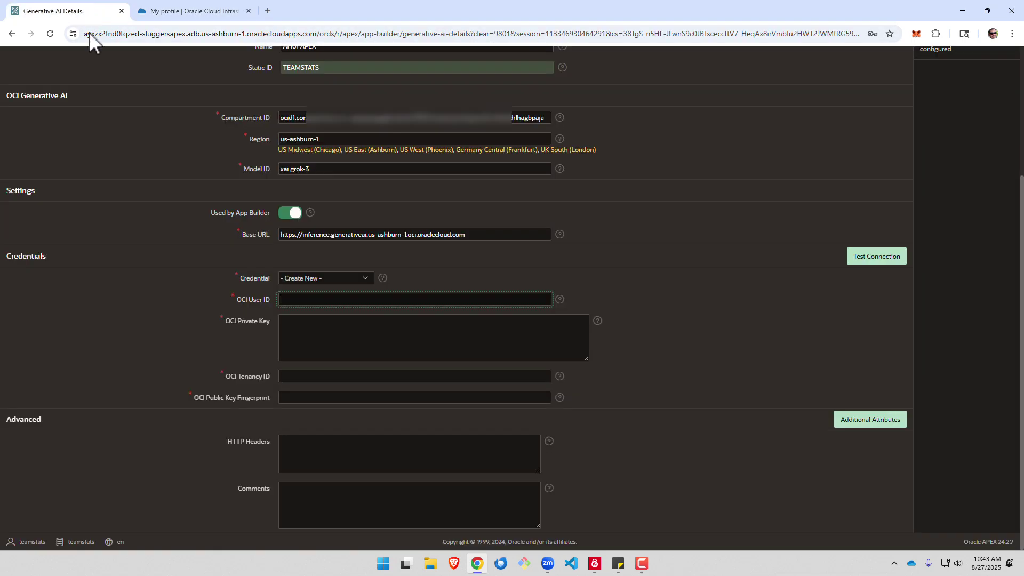
pyautogui.hotkey('ctrl', 'v')
pyautogui.click(336, 326)
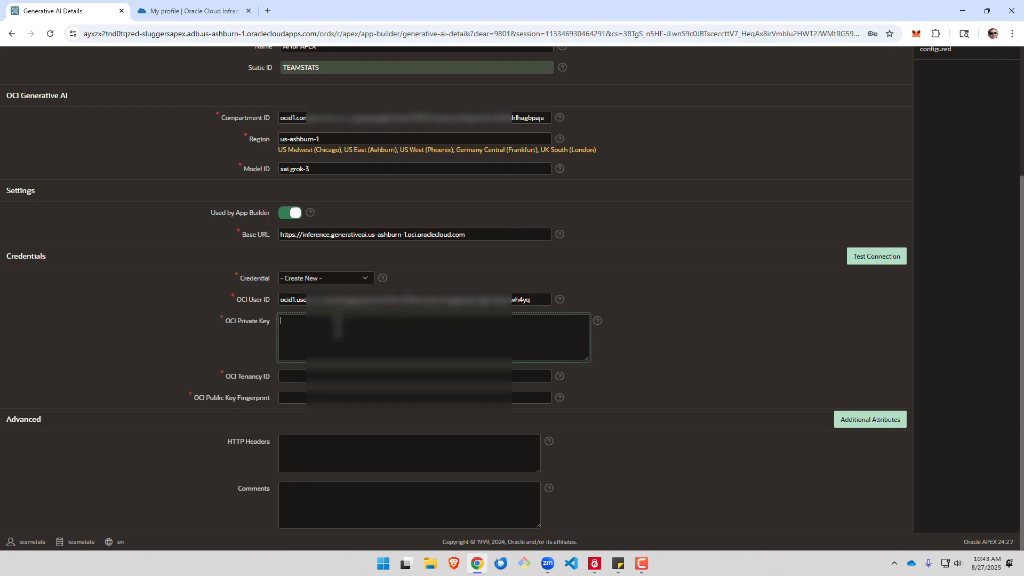
# Under Tokens and keys, add a generated API key pair and download its private key.
pyautogui.click(178, 10)
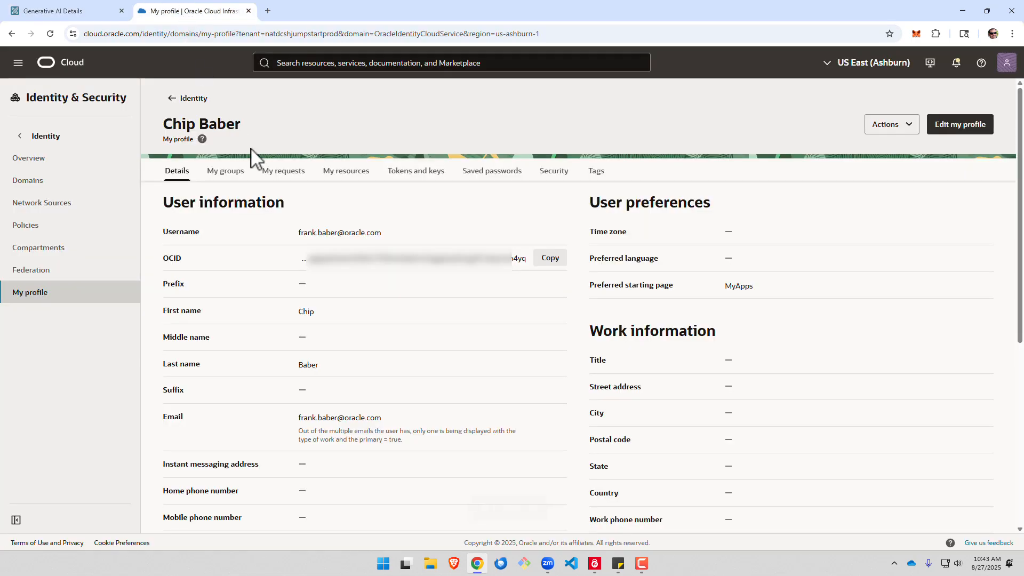
pyautogui.click(415, 171)
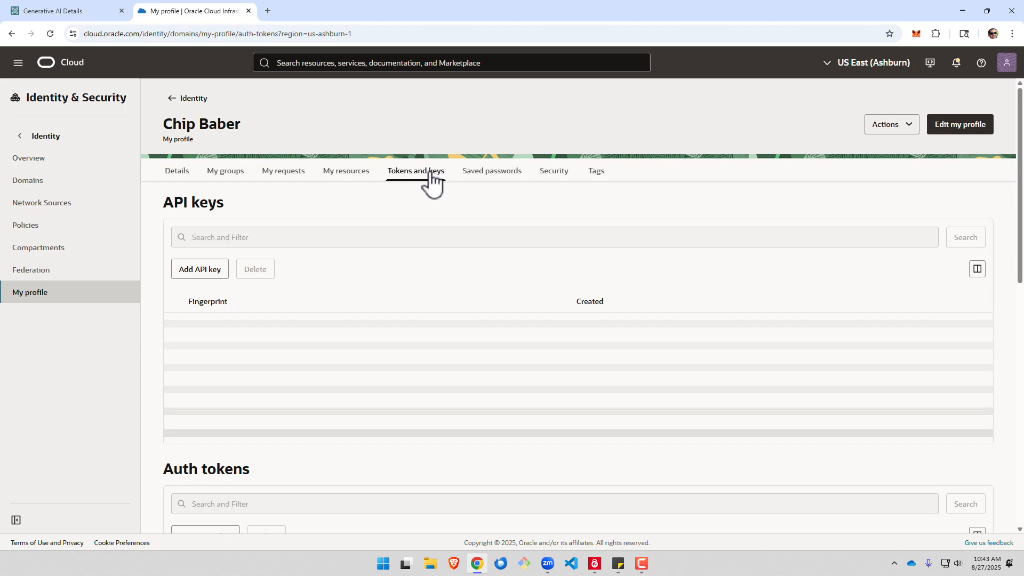
pyautogui.click(199, 269)
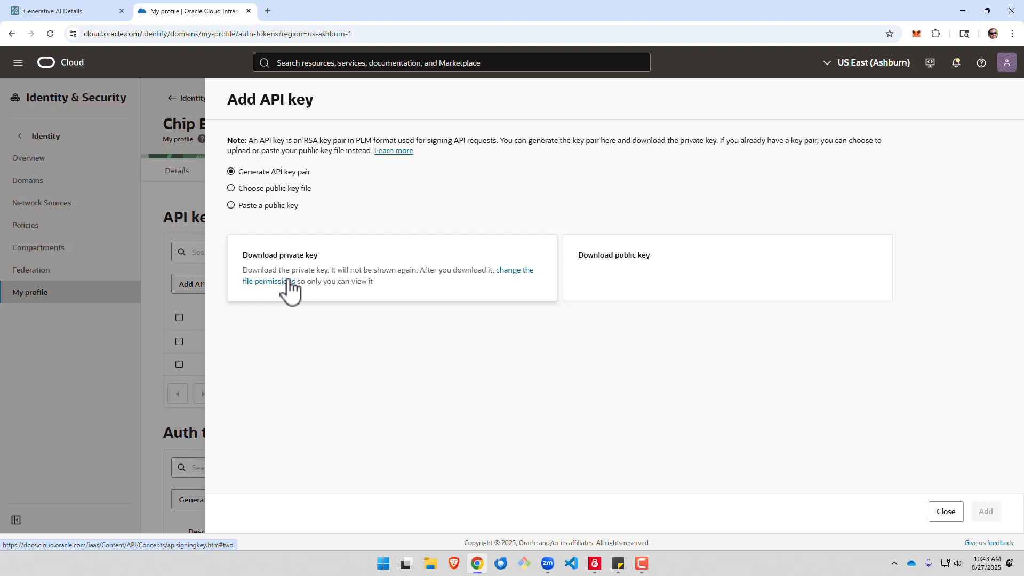
pyautogui.click(316, 256)
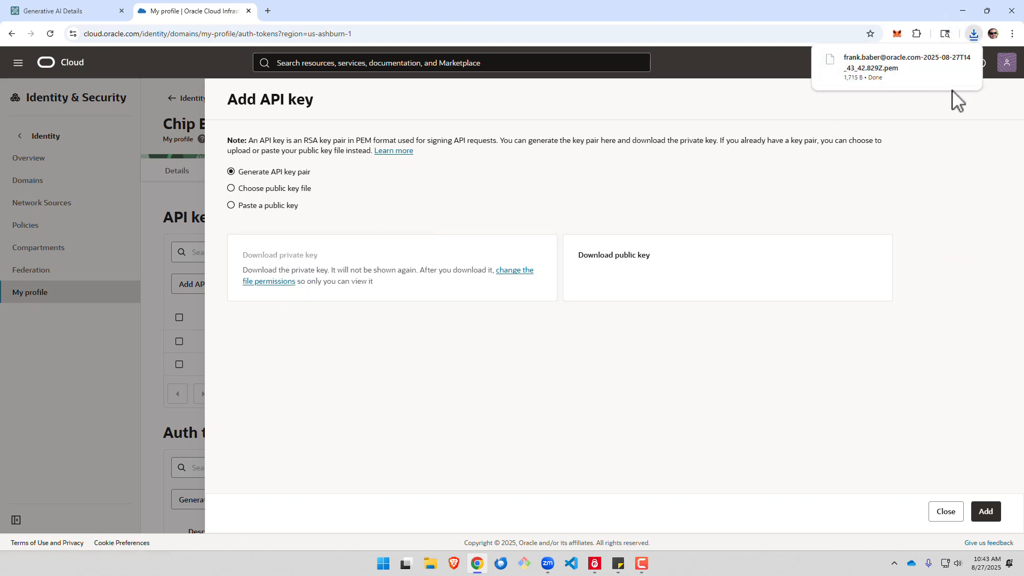
pyautogui.click(985, 511)
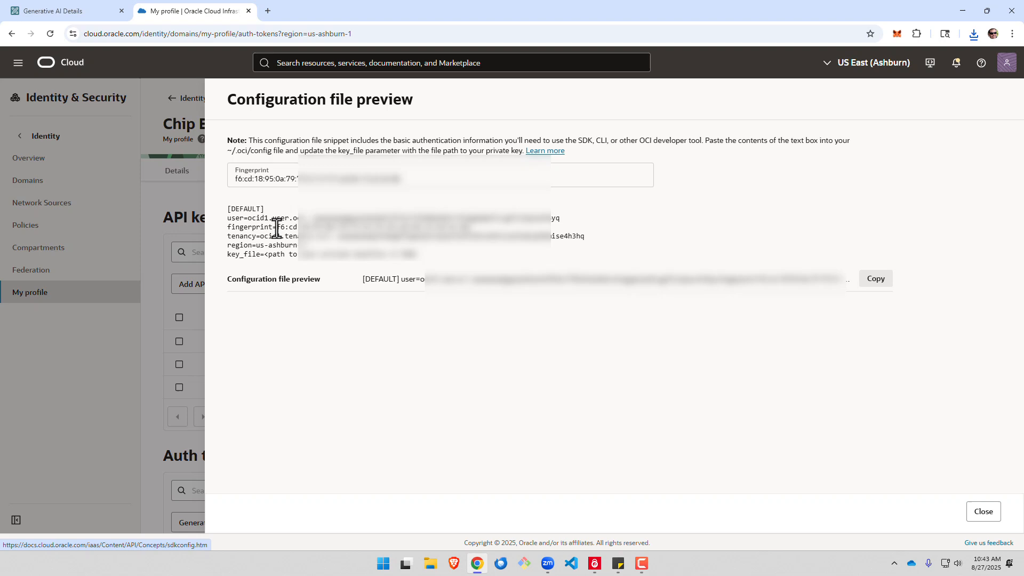
# Copy the key fingerprint from the configuration preview into OCI Public Key Fingerprint.
pyautogui.moveTo(277, 226); pyautogui.dragTo(469, 227)
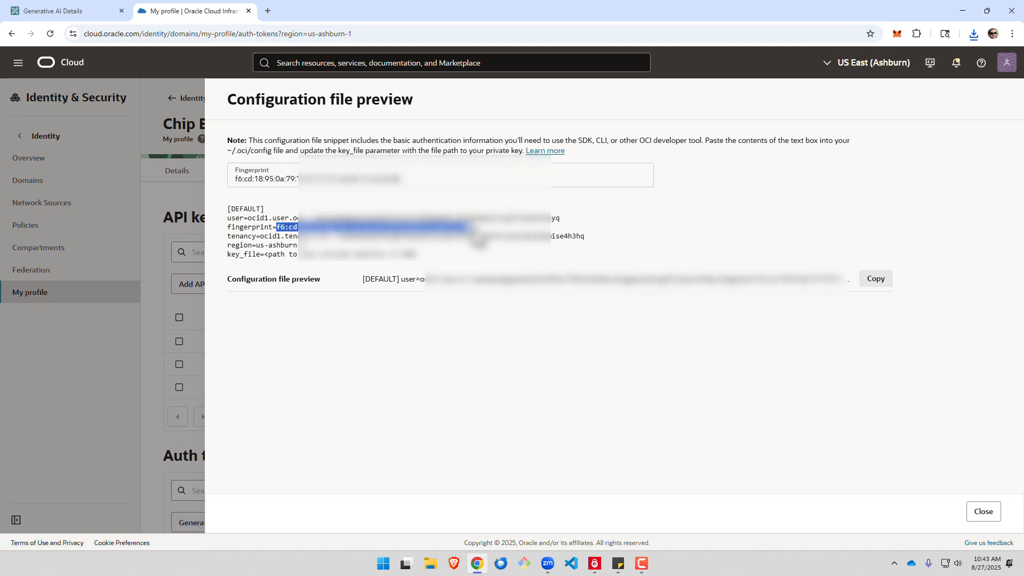
pyautogui.click(83, 13)
pyautogui.click(319, 398)
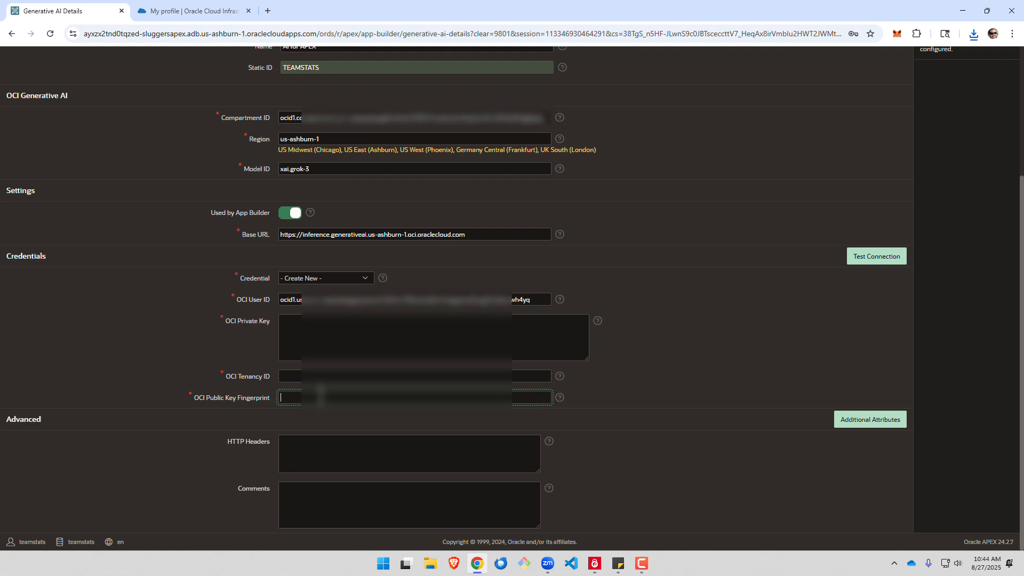
pyautogui.hotkey('ctrl', 'v')
pyautogui.click(192, 10)
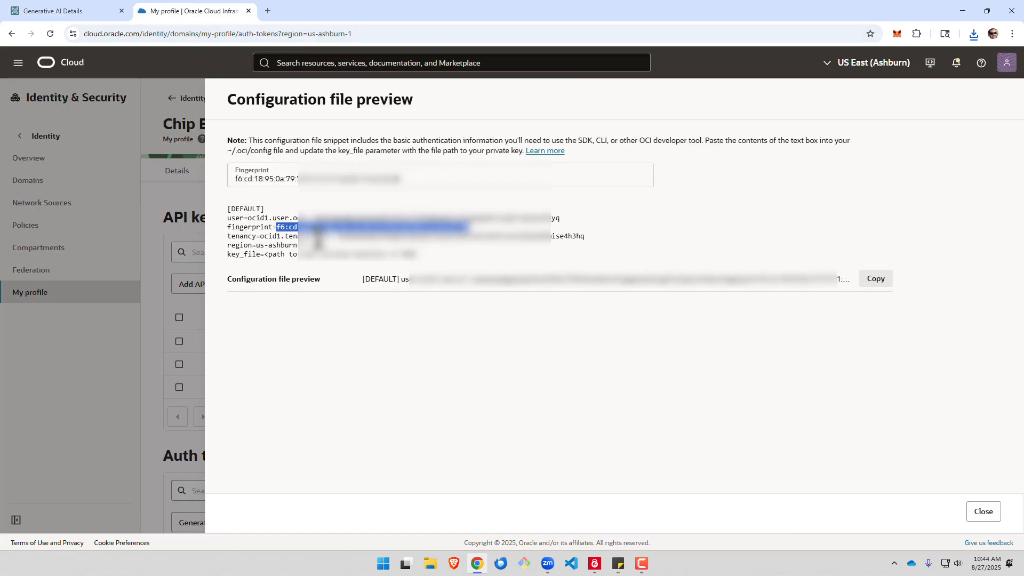
# Copy the tenancy OCID from the configuration preview into OCI Tenancy ID.
pyautogui.moveTo(262, 236); pyautogui.dragTo(585, 236)
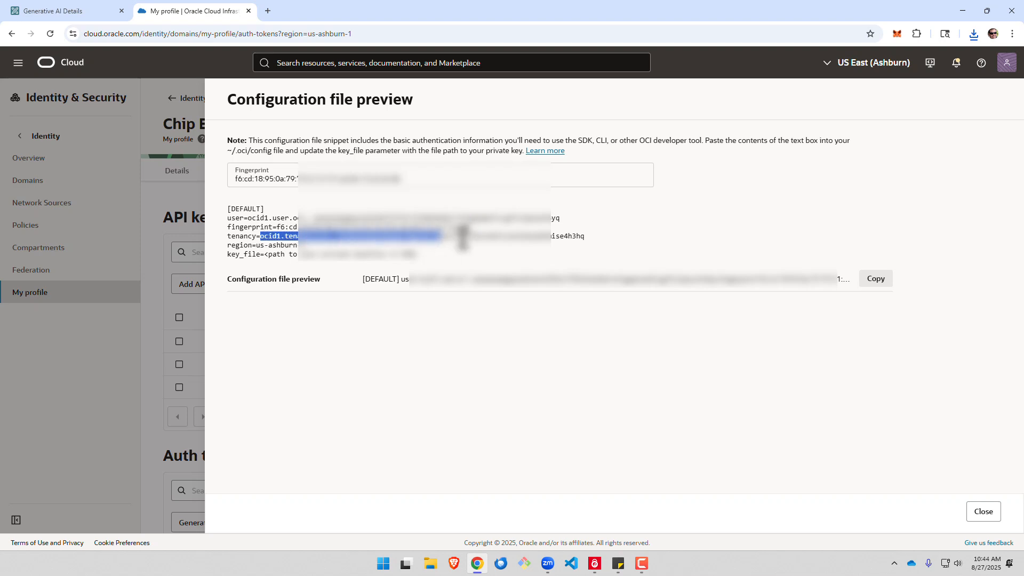
pyautogui.hotkey('ctrl', 'c')
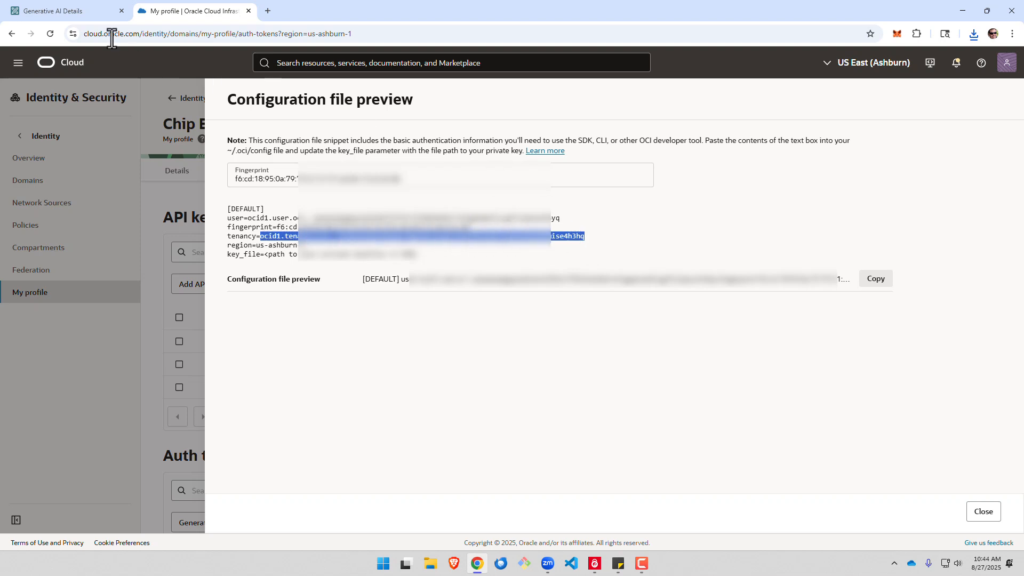
pyautogui.click(64, 11)
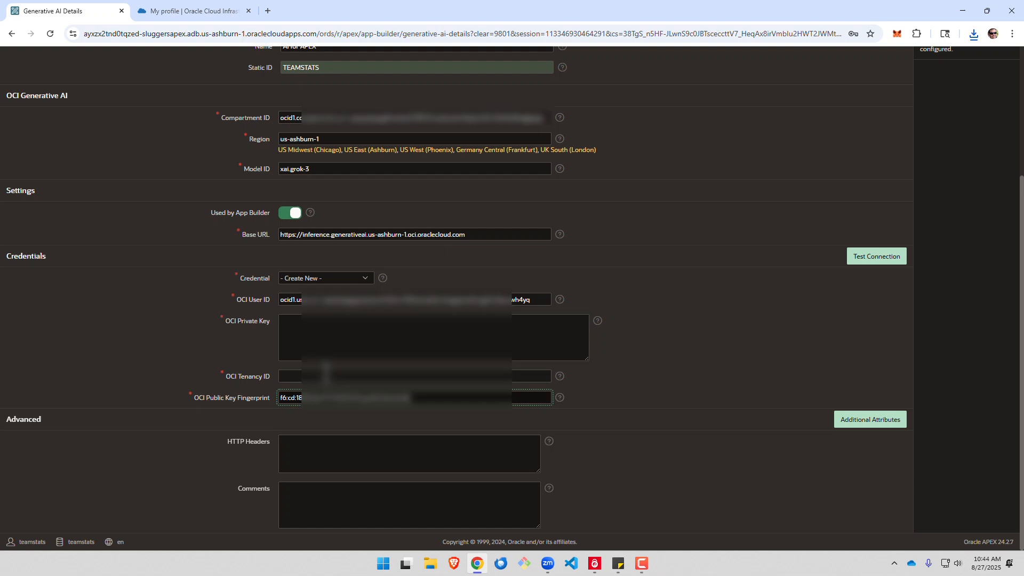
pyautogui.click(328, 376)
pyautogui.hotkey('ctrl', 'v')
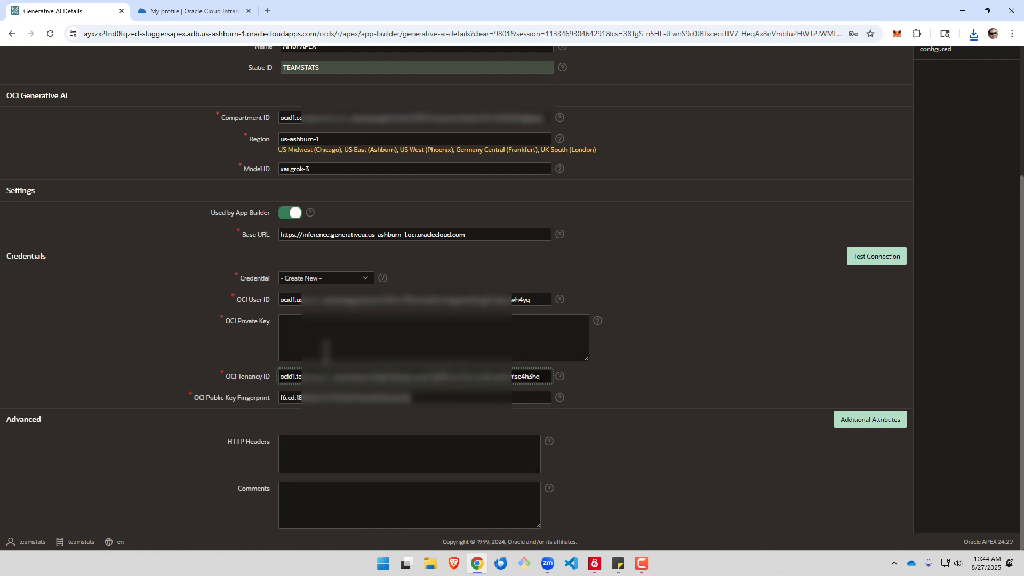
pyautogui.click(207, 20)
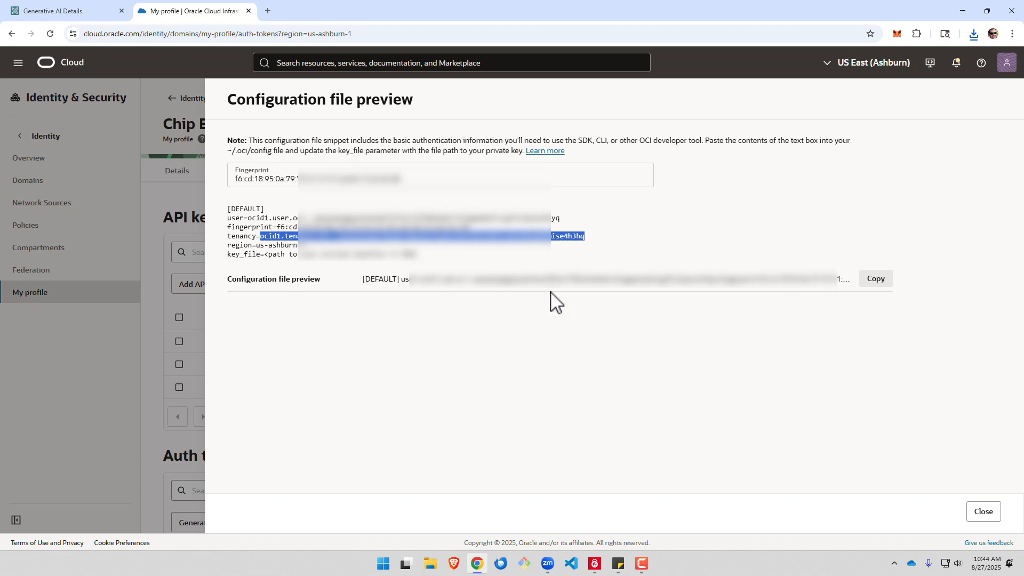
# Open the downloaded .pem key from Downloads in Notepad and select its full key text.
pyautogui.click(430, 564)
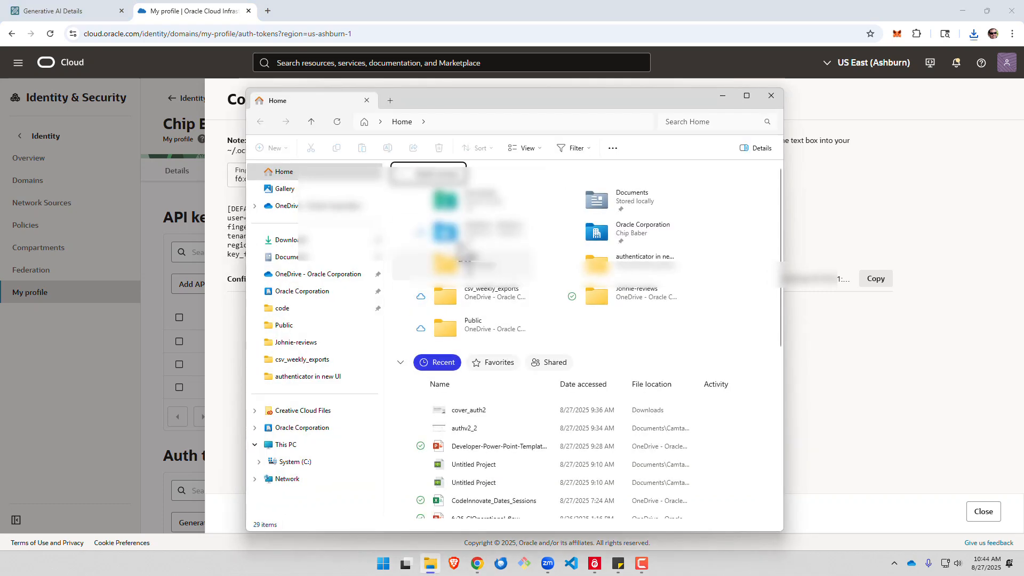
pyautogui.click(420, 208)
pyautogui.rightClick(420, 220)
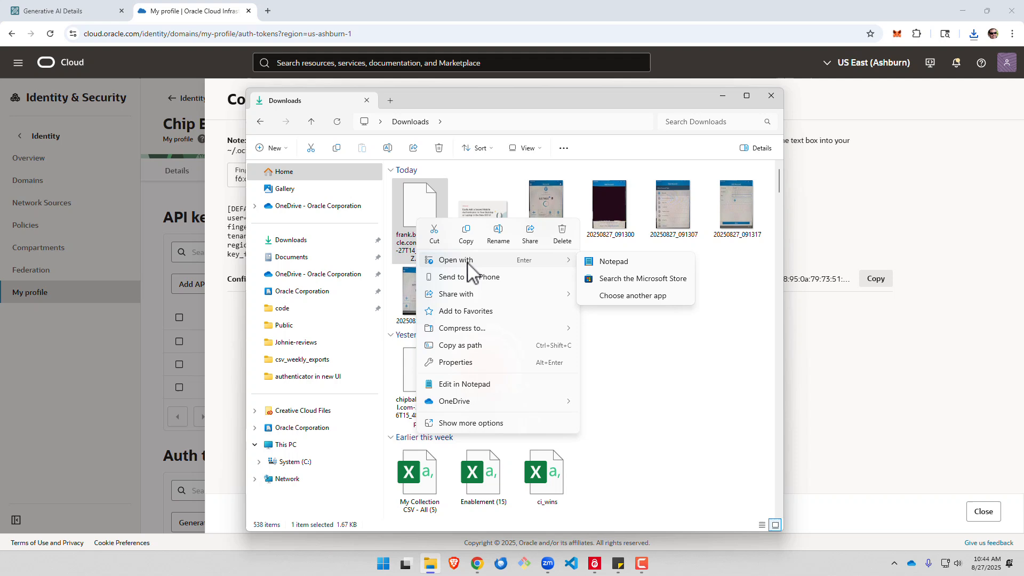
pyautogui.click(614, 261)
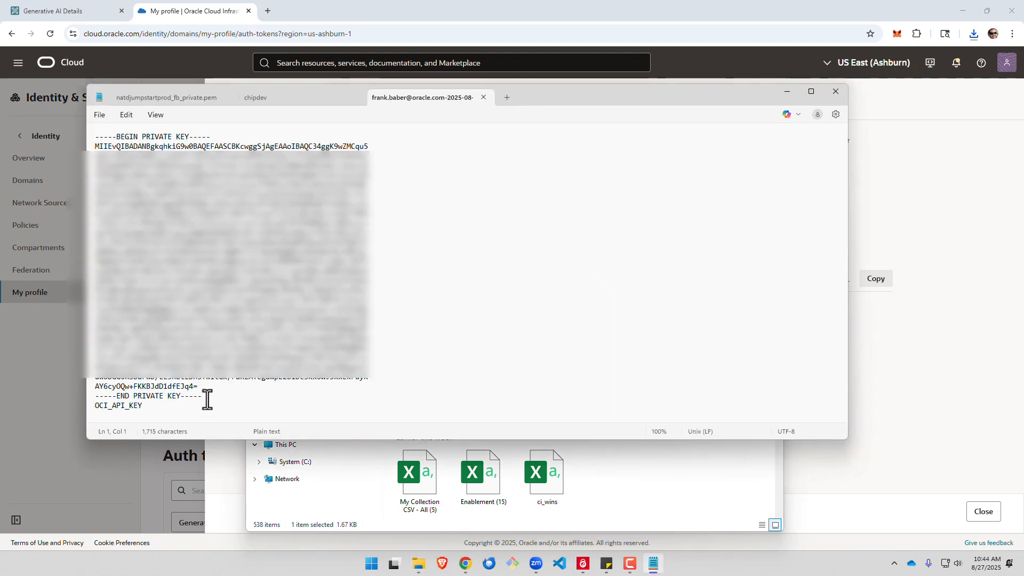
pyautogui.moveTo(203, 395); pyautogui.dragTo(86, 136)
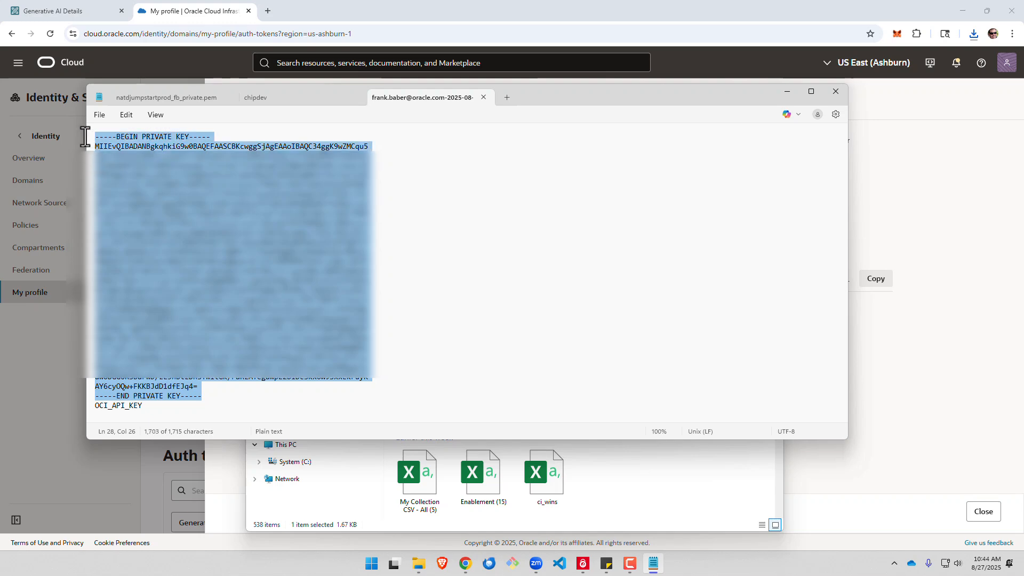
# Paste the private key text into the APEX credential's OCI Private Key field.
pyautogui.click(786, 91)
pyautogui.click(931, 196)
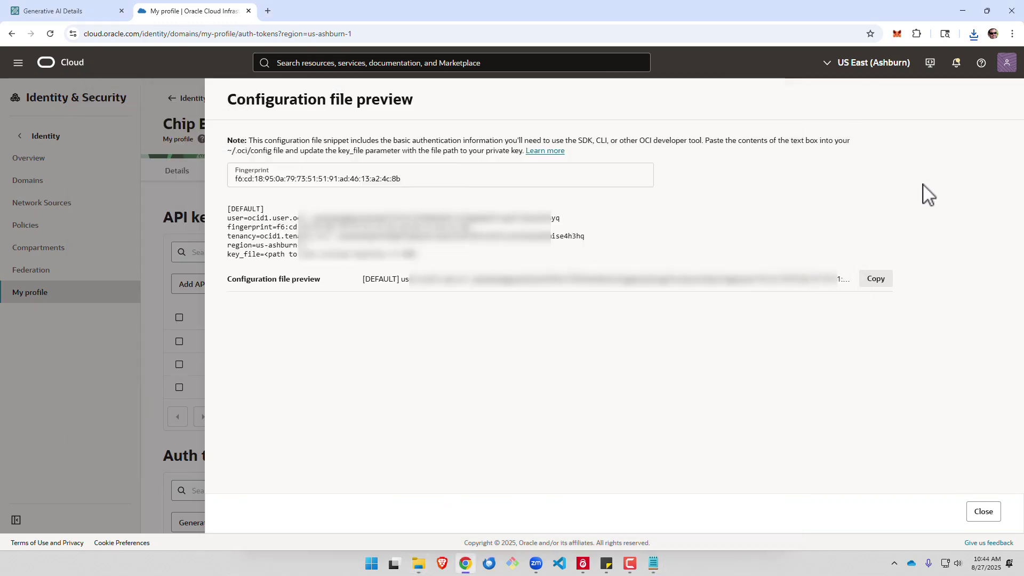
pyautogui.click(44, 11)
pyautogui.click(293, 326)
pyautogui.hotkey('ctrl', 'v')
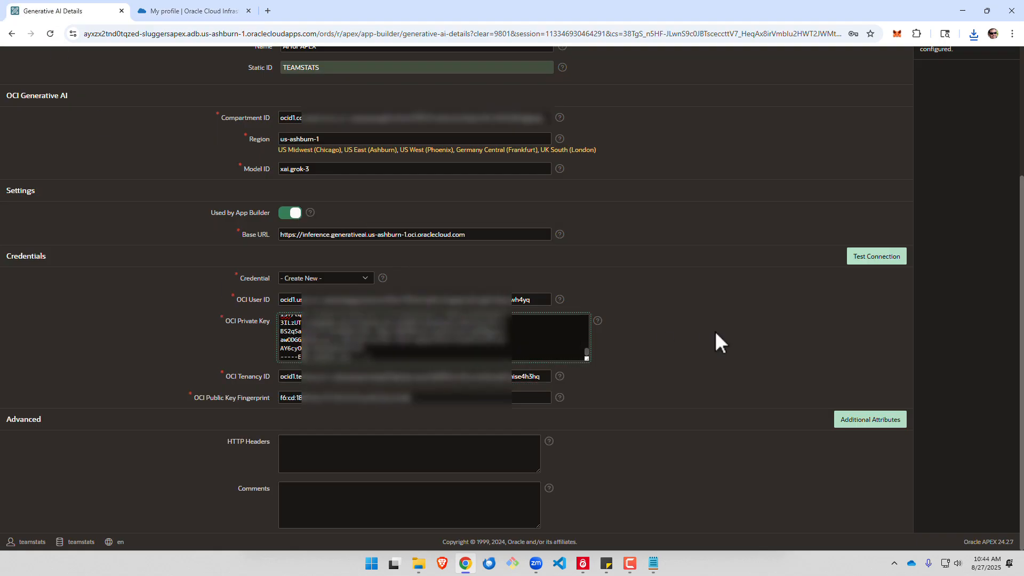
# Verify the OCI credentials report Connection Succeeded, then create the AI for APEX service.
pyautogui.click(877, 256)
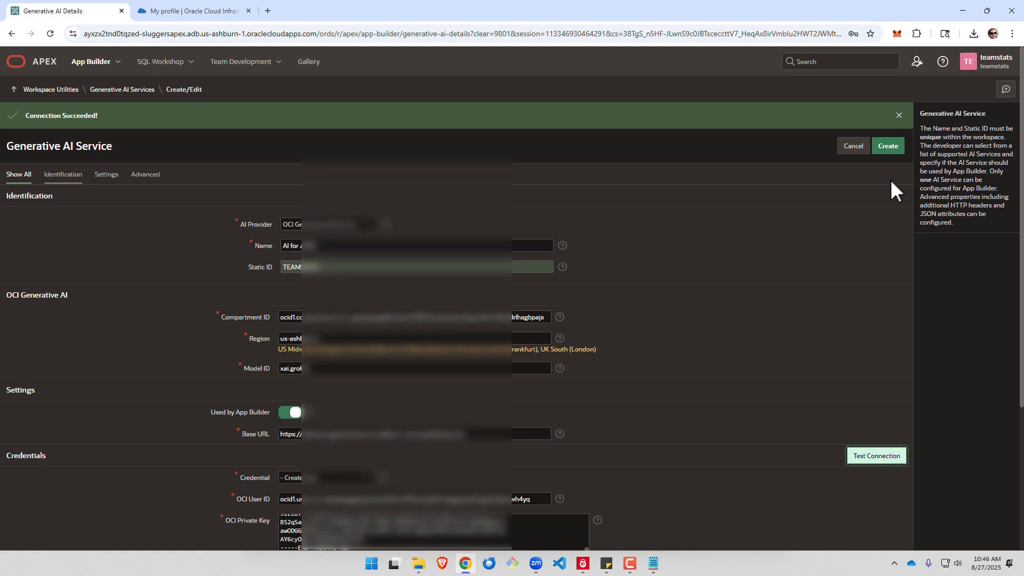
pyautogui.click(889, 145)
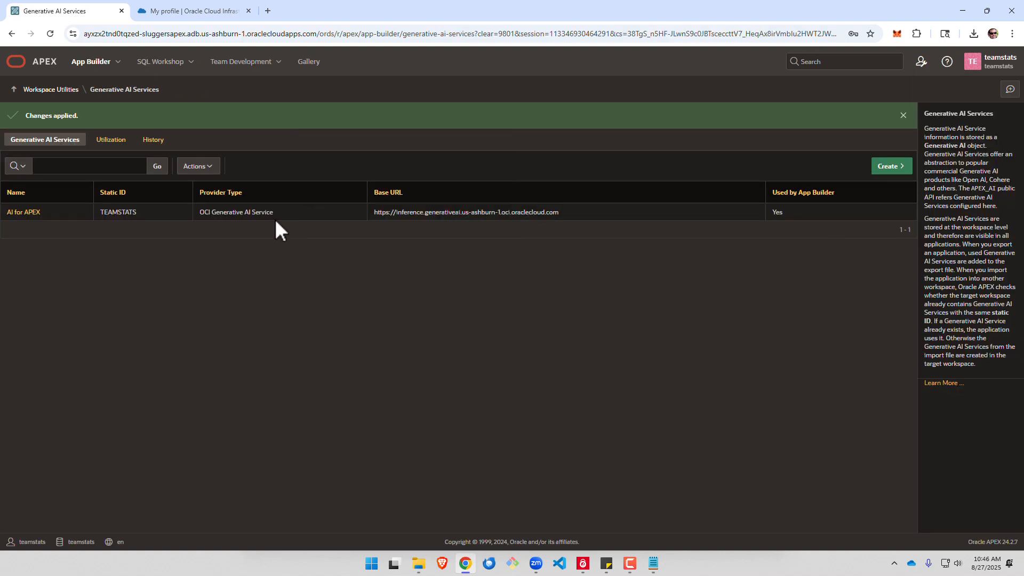
# Start APEX Assistant in SQL Workshop's SQL Commands editor and accept the generative AI terms.
pyautogui.click(160, 61)
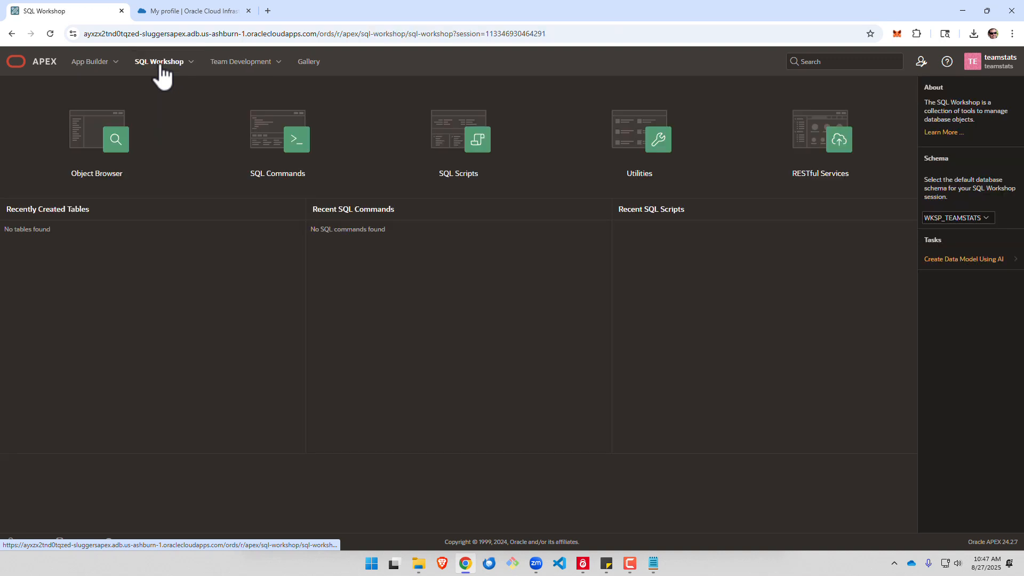
pyautogui.click(256, 140)
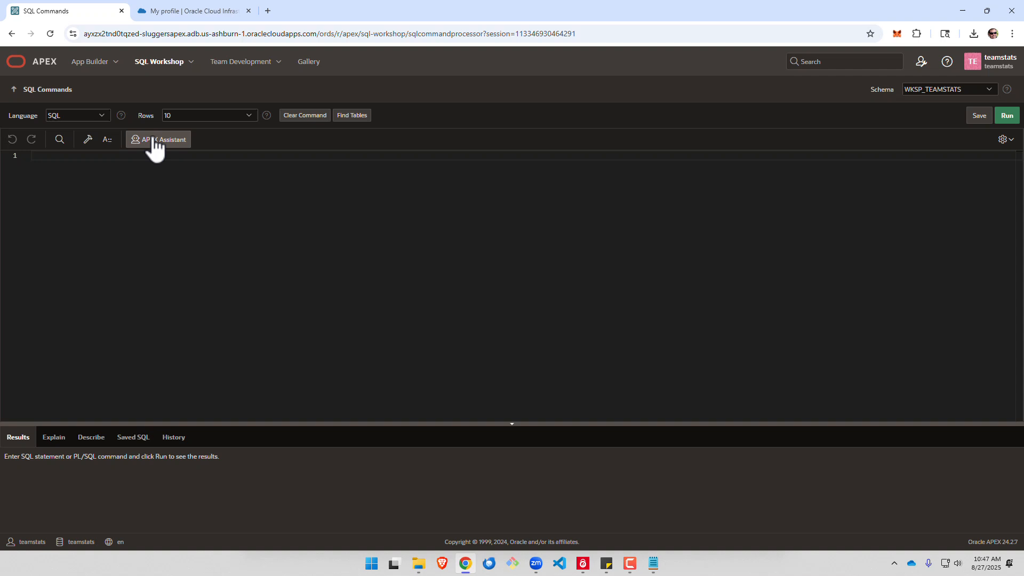
pyautogui.click(157, 141)
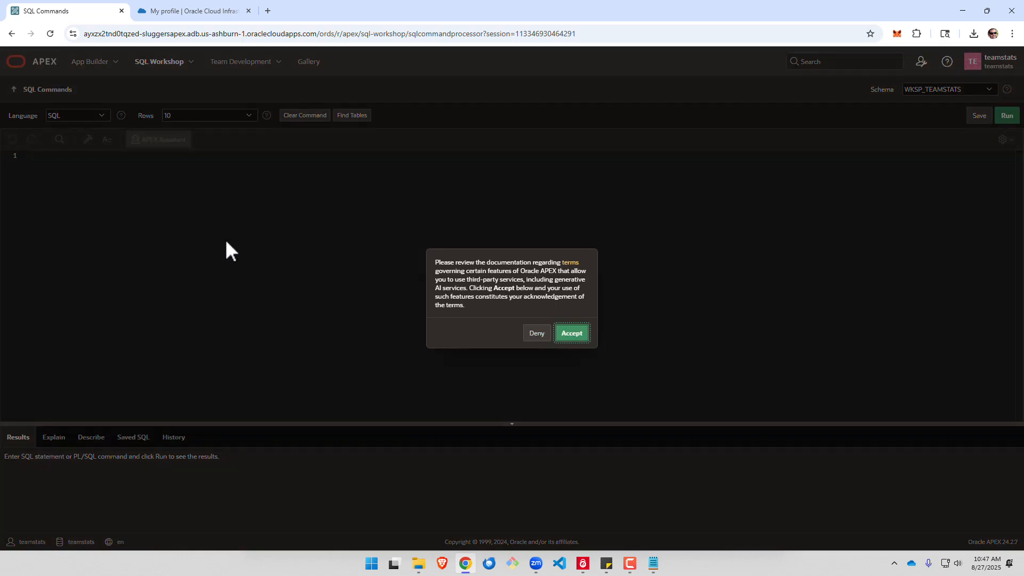
pyautogui.click(571, 333)
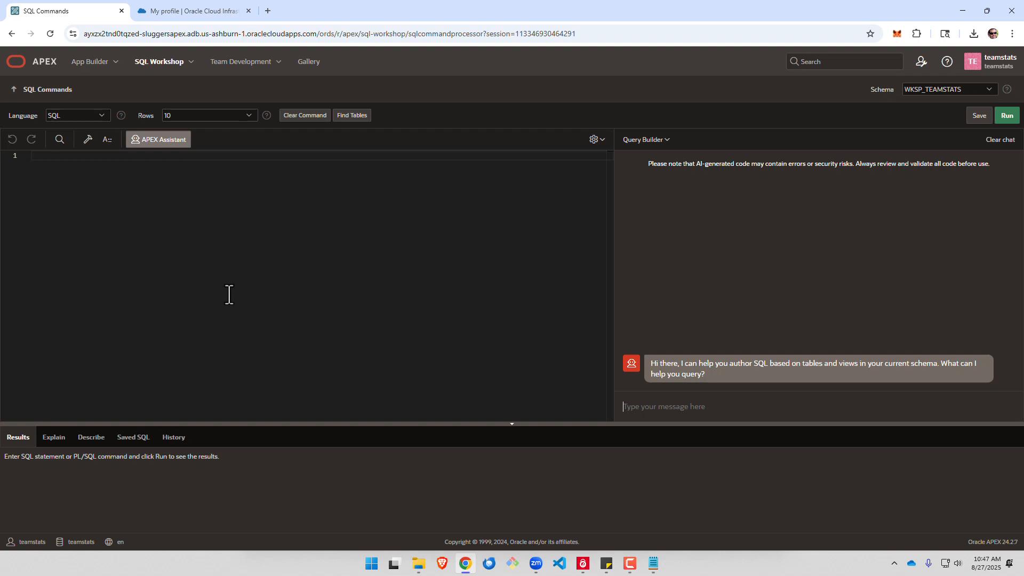